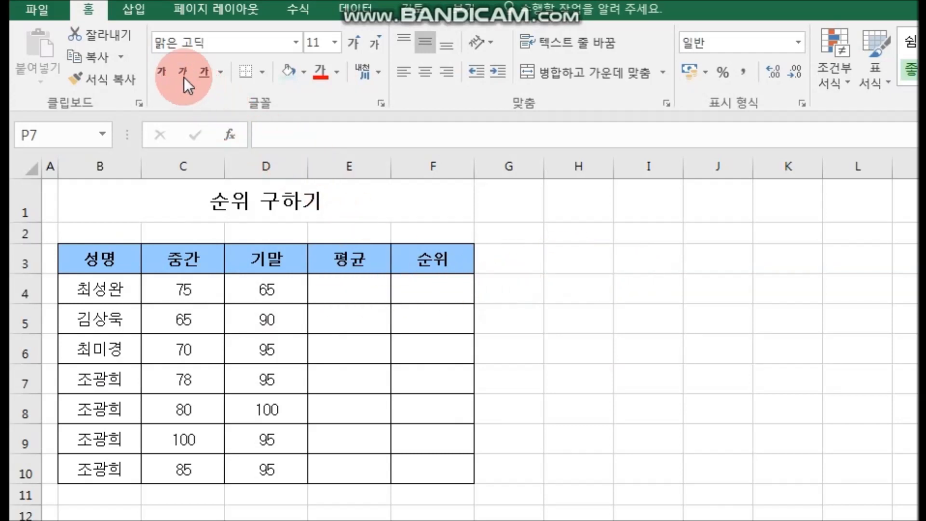
# - Calculate the average of C4:D4 in cell E4 with the AVERAGE function
pyautogui.click(303, 10)
pyautogui.click(304, 10)
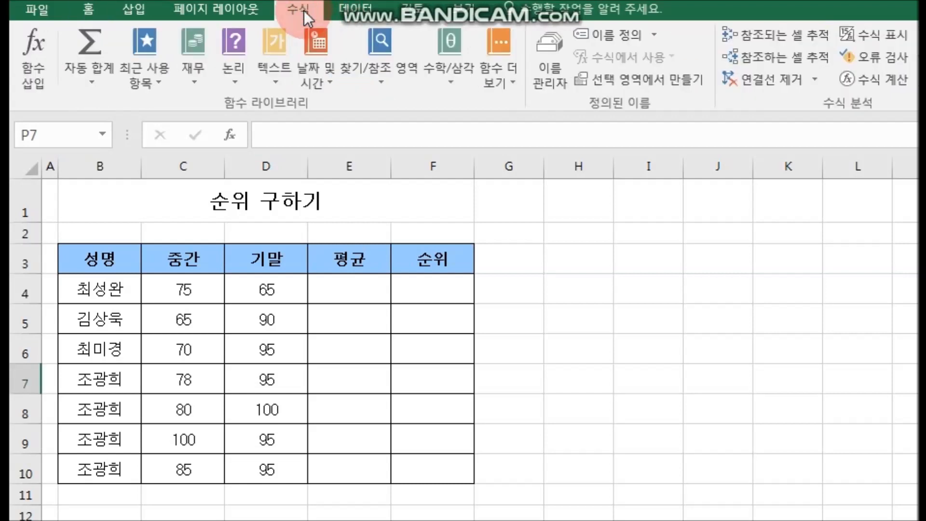
pyautogui.click(88, 78)
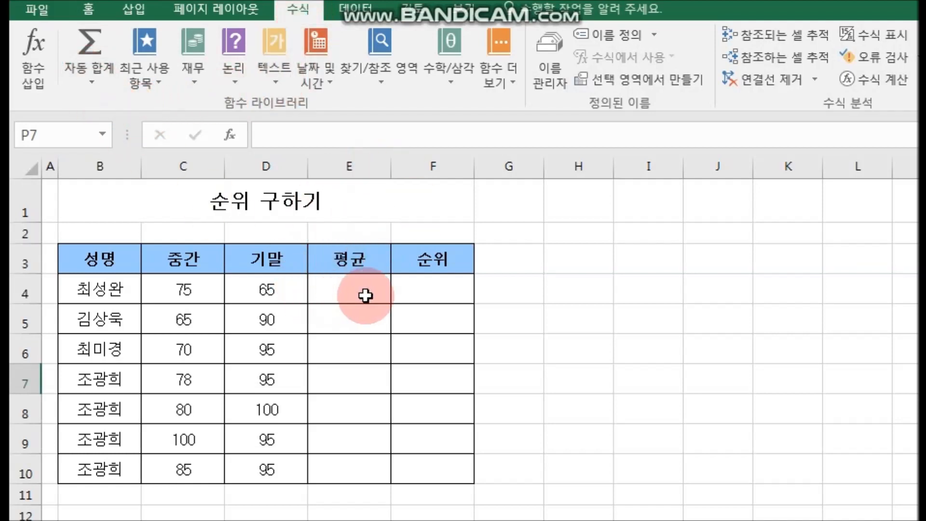
pyautogui.click(347, 292)
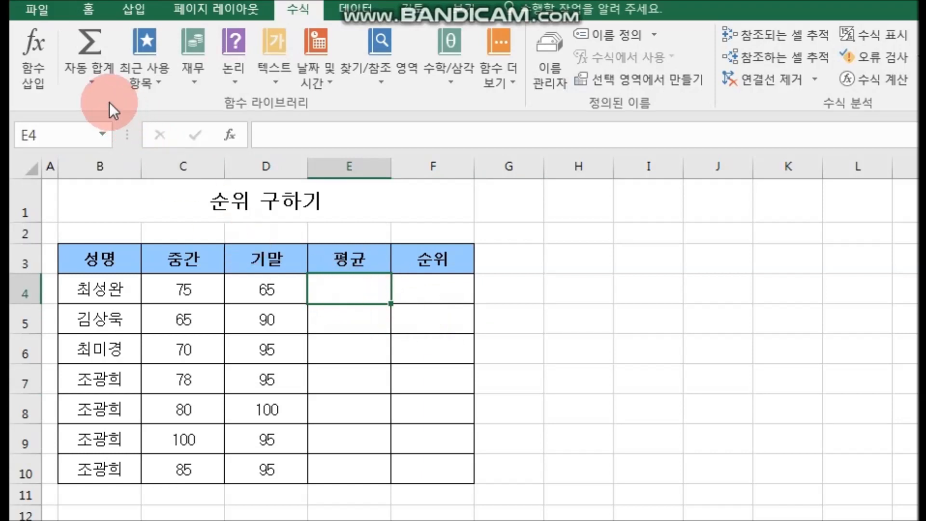
pyautogui.click(97, 85)
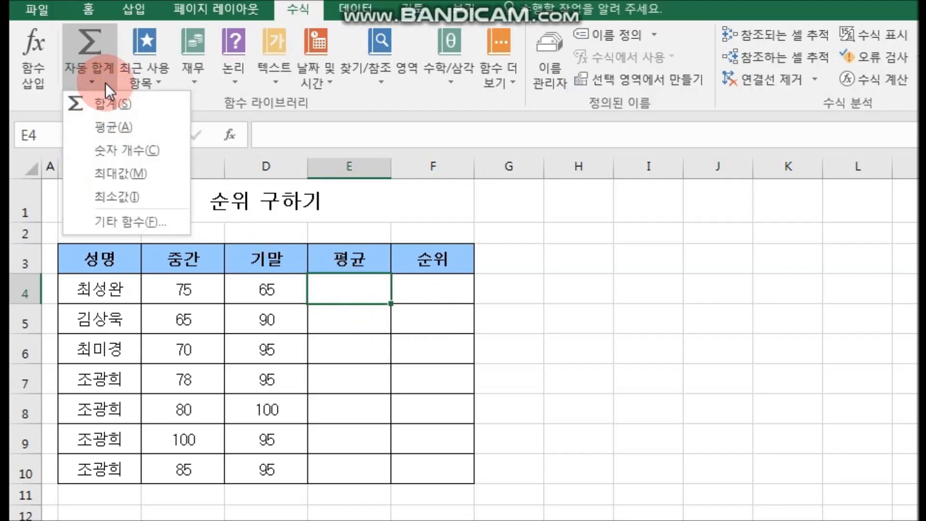
pyautogui.click(140, 126)
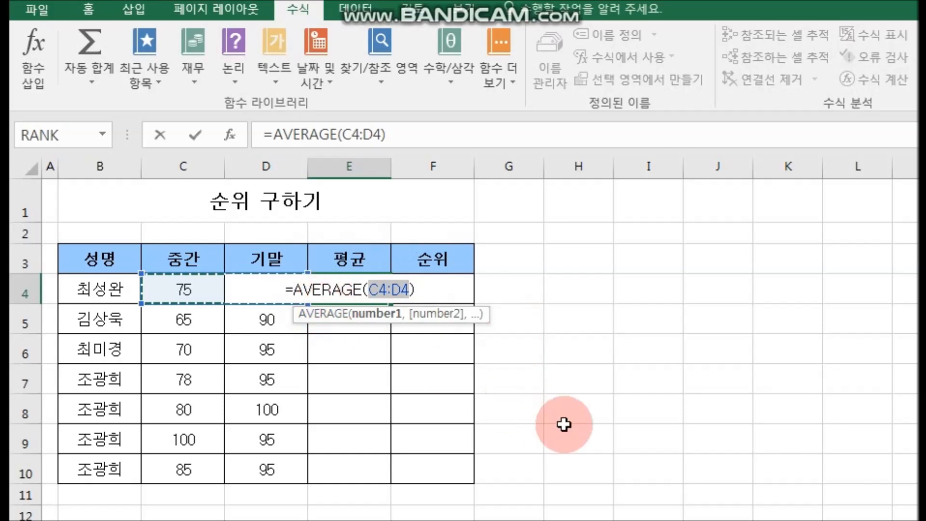
pyautogui.press('Return')
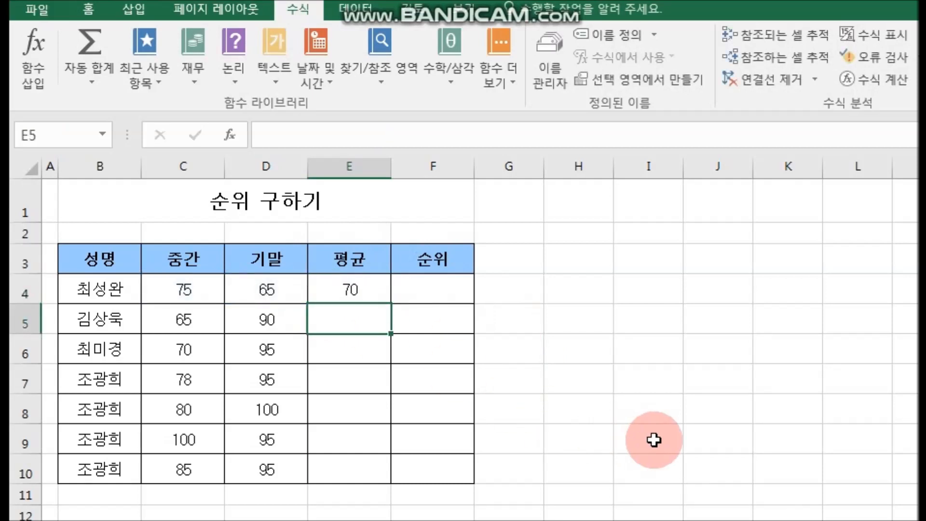
# - Fill the average formula from E4 down to E10 and format the averages with one decimal place
pyautogui.click(367, 290)
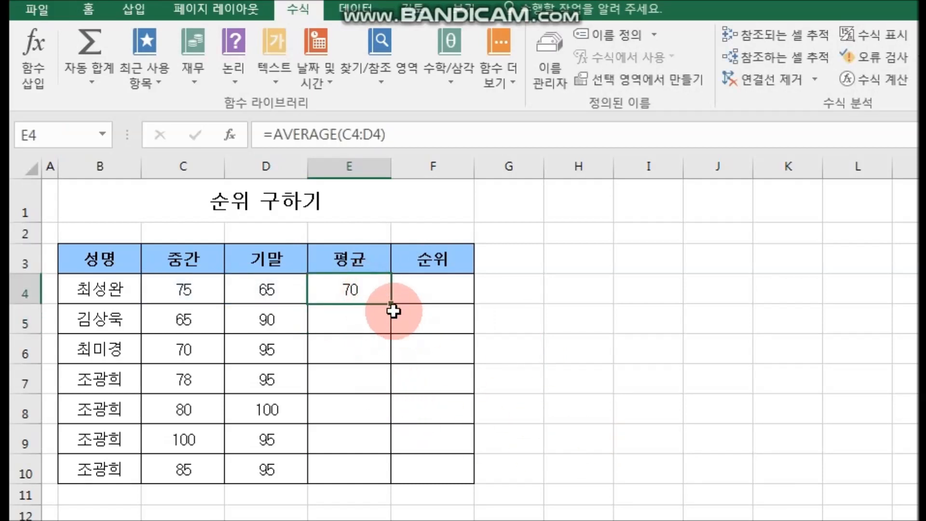
pyautogui.moveTo(391, 303); pyautogui.dragTo(390, 483)
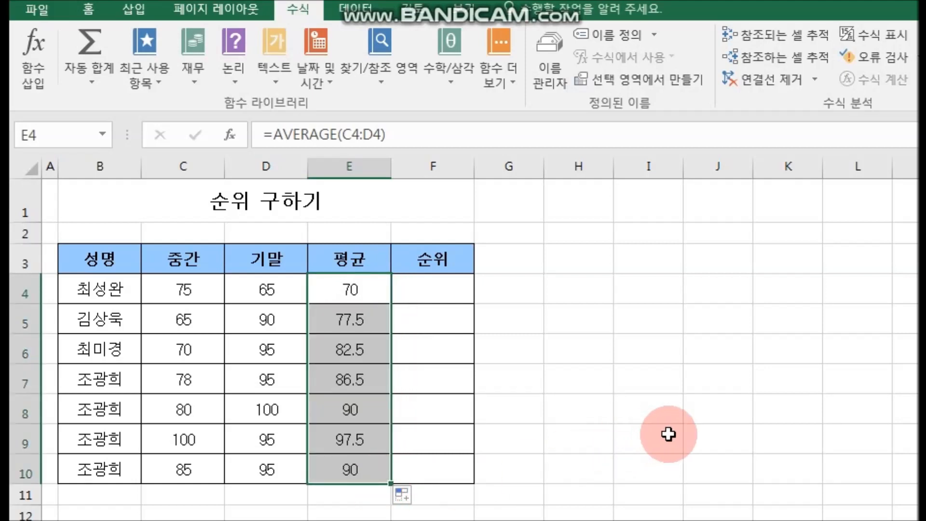
pyautogui.click(92, 11)
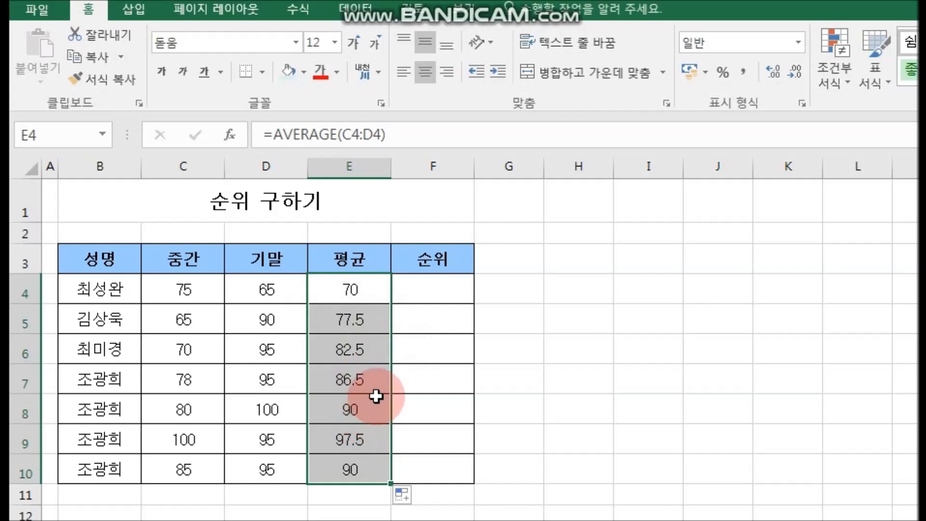
pyautogui.click(779, 71)
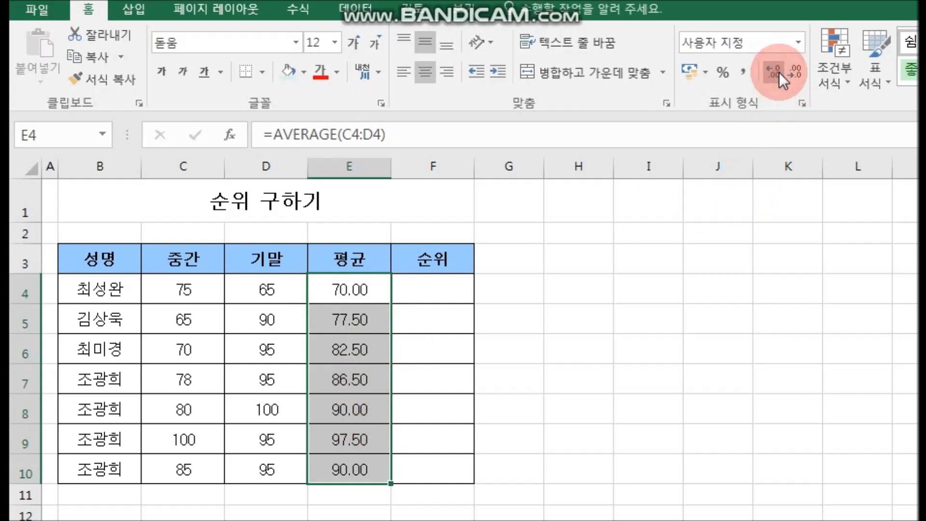
pyautogui.click(794, 72)
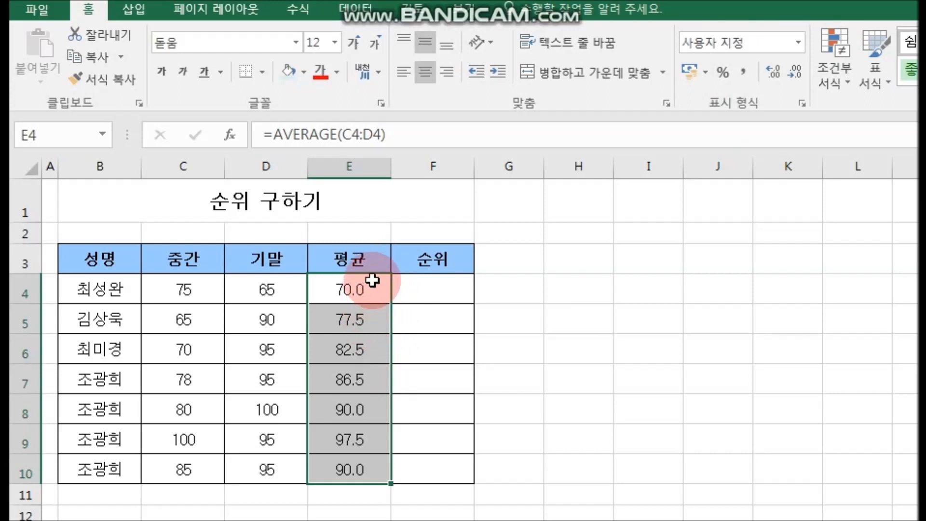
pyautogui.click(691, 384)
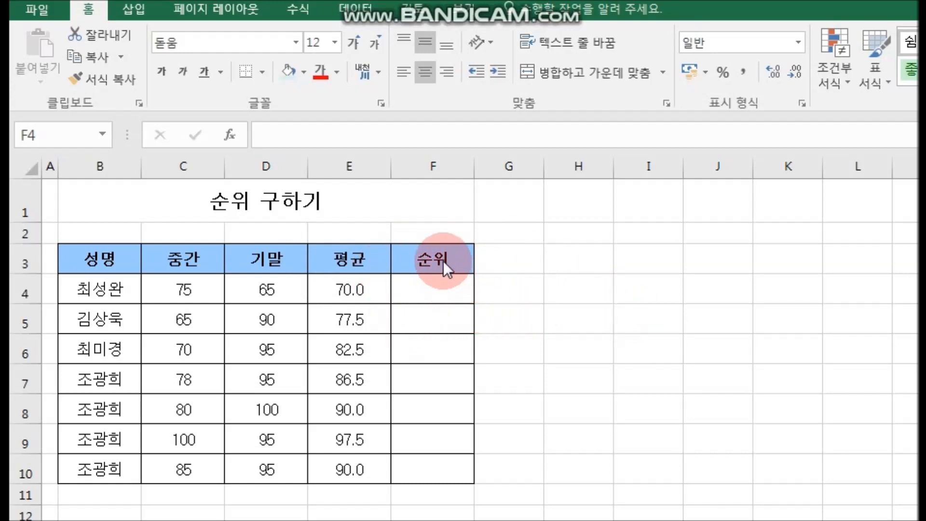
# - Search the function list for 순위 and insert the RANK function in cell F4
pyautogui.click(438, 290)
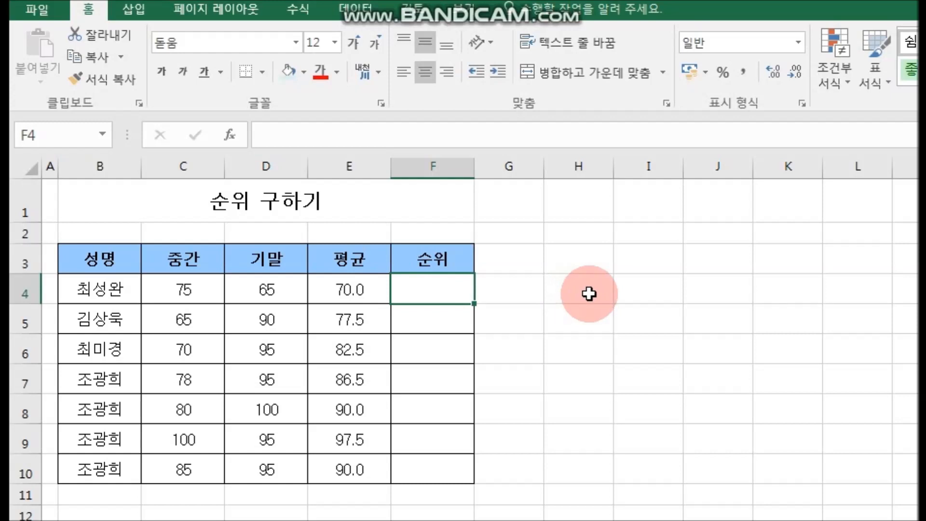
pyautogui.click(233, 136)
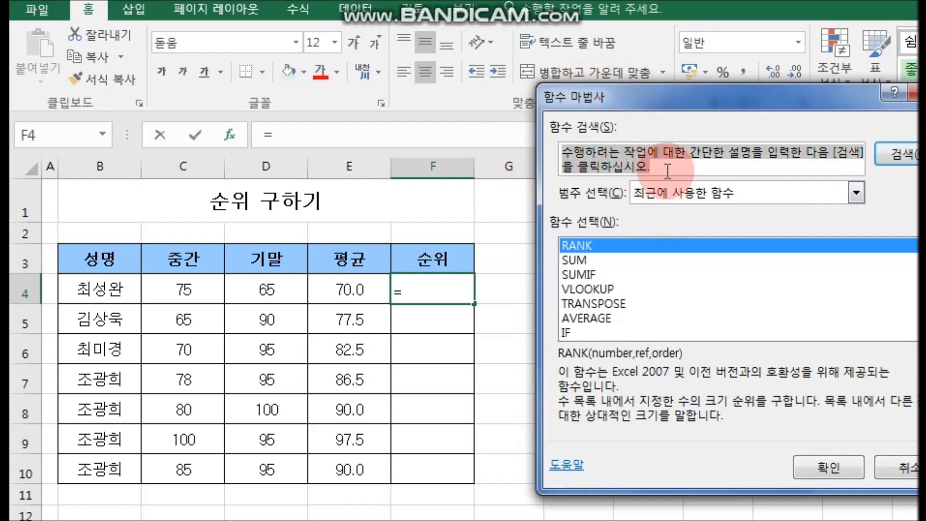
pyautogui.write('ㅅ')
pyautogui.write('순위')
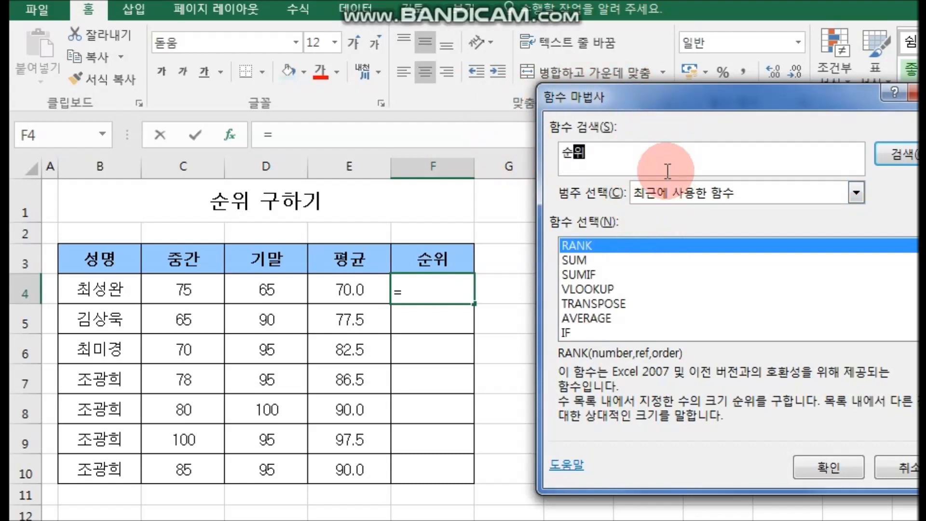
pyautogui.click(904, 156)
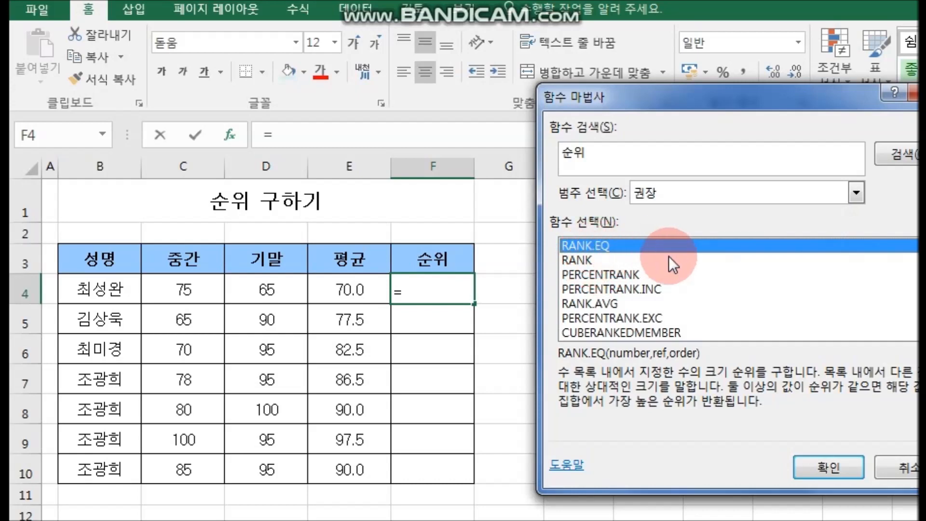
pyautogui.click(601, 260)
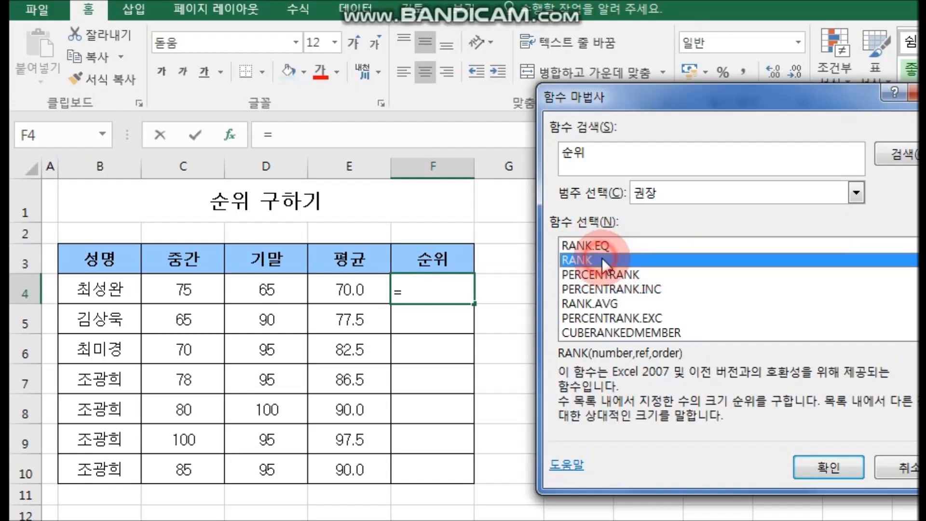
pyautogui.click(824, 468)
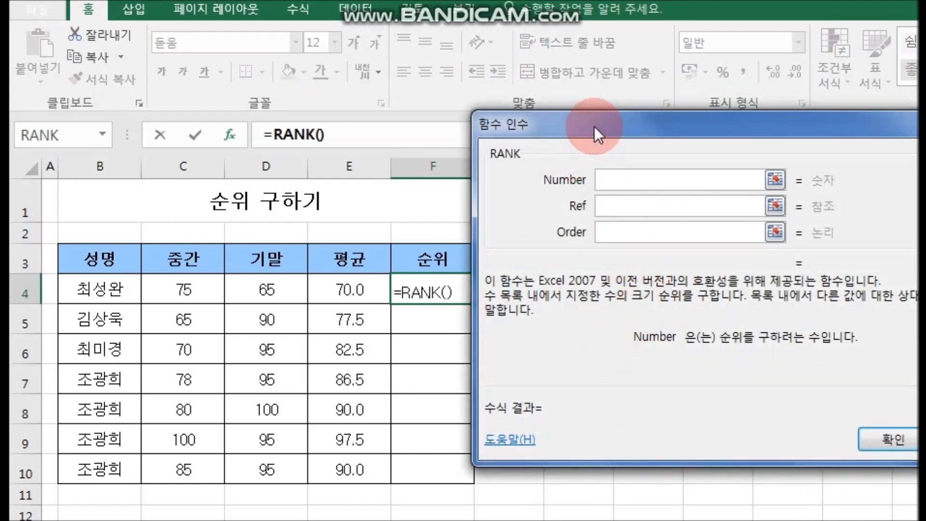
# - Set RANK's Number argument to E4 and its Ref argument to the absolute range $E$4:$E$10
pyautogui.moveTo(594, 126); pyautogui.dragTo(672, 124)
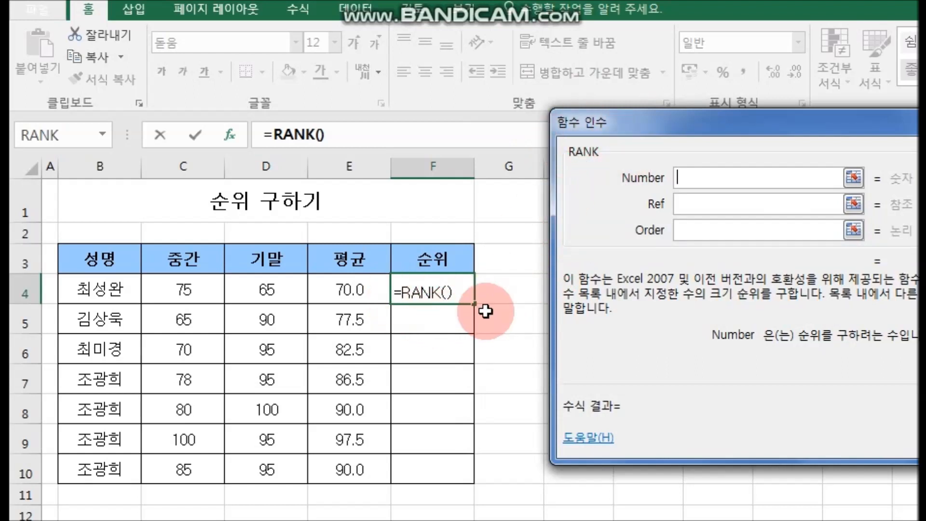
pyautogui.click(644, 215)
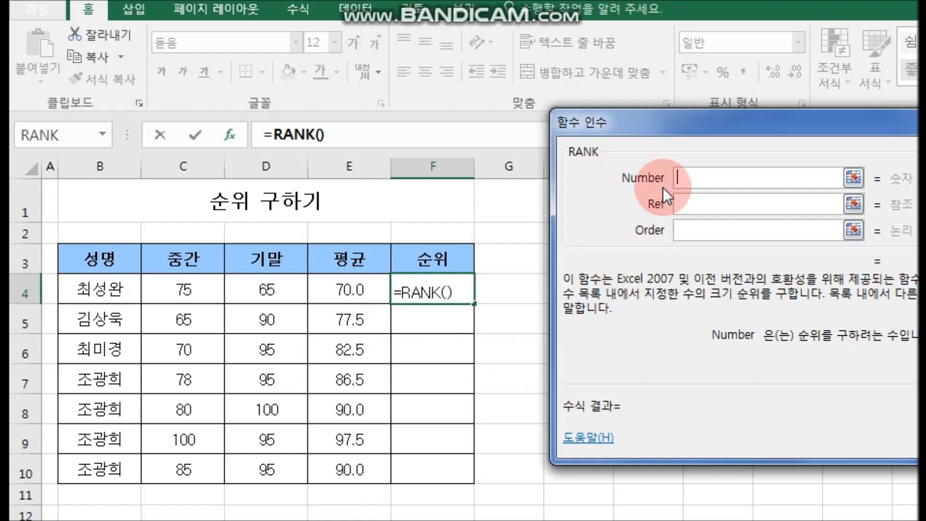
pyautogui.moveTo(697, 127); pyautogui.dragTo(648, 127)
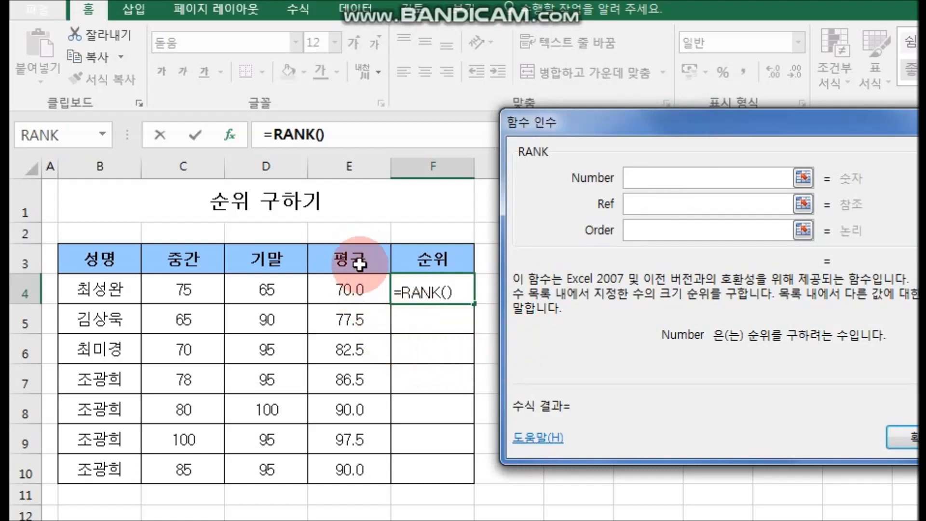
pyautogui.click(353, 291)
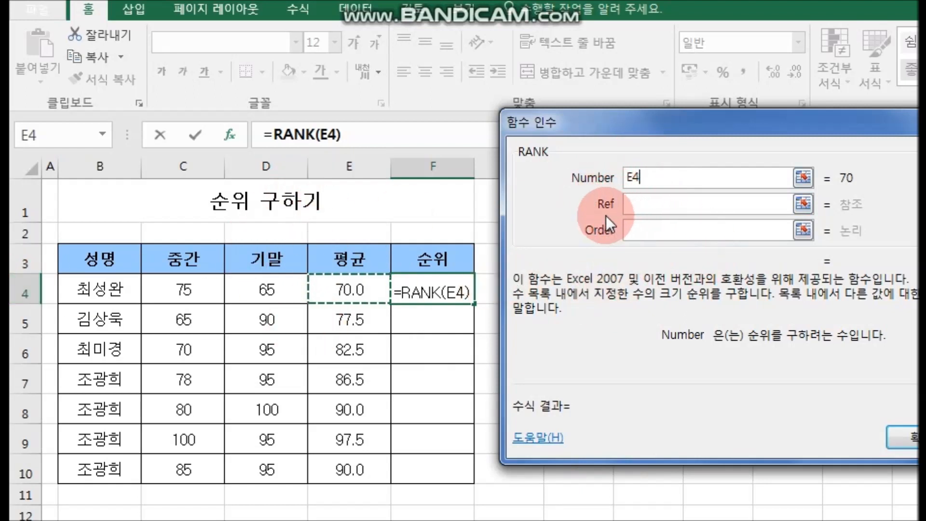
pyautogui.click(803, 202)
pyautogui.moveTo(362, 289); pyautogui.dragTo(357, 468)
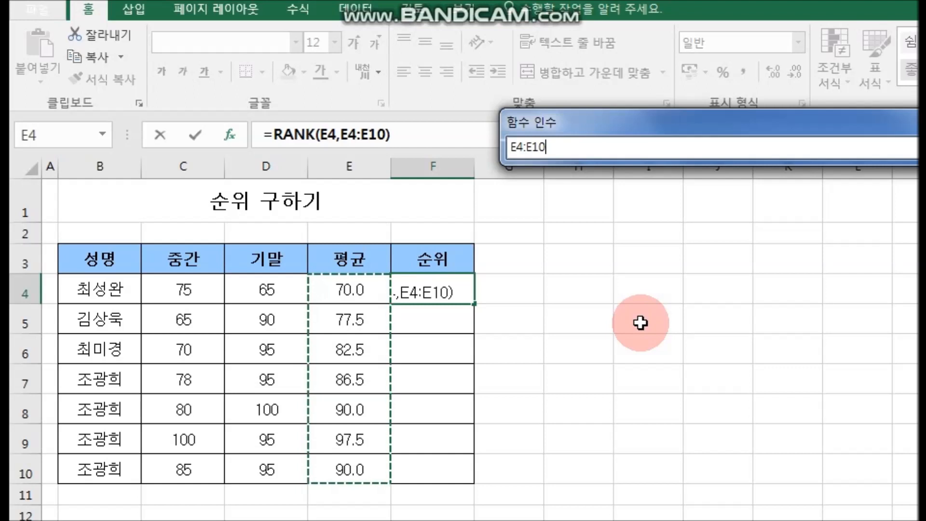
pyautogui.press('F4')
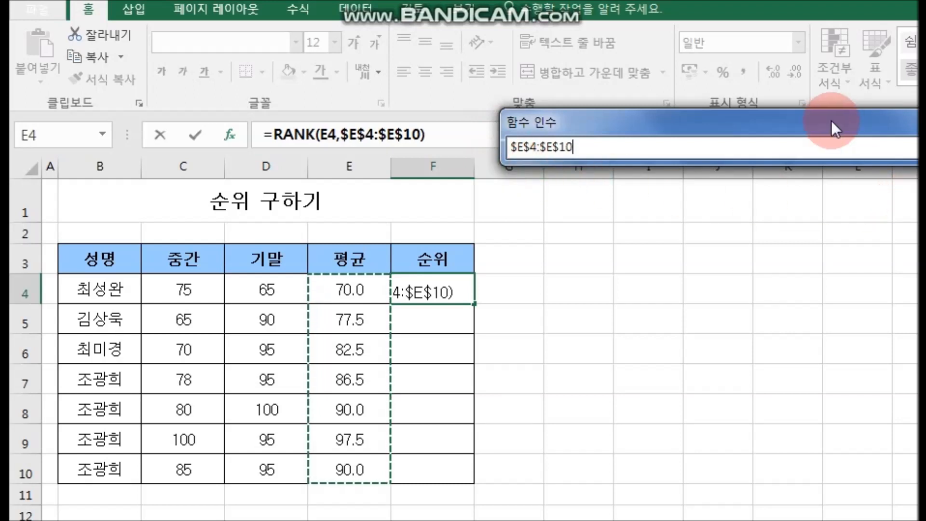
pyautogui.moveTo(786, 120); pyautogui.dragTo(598, 119)
pyautogui.click(846, 146)
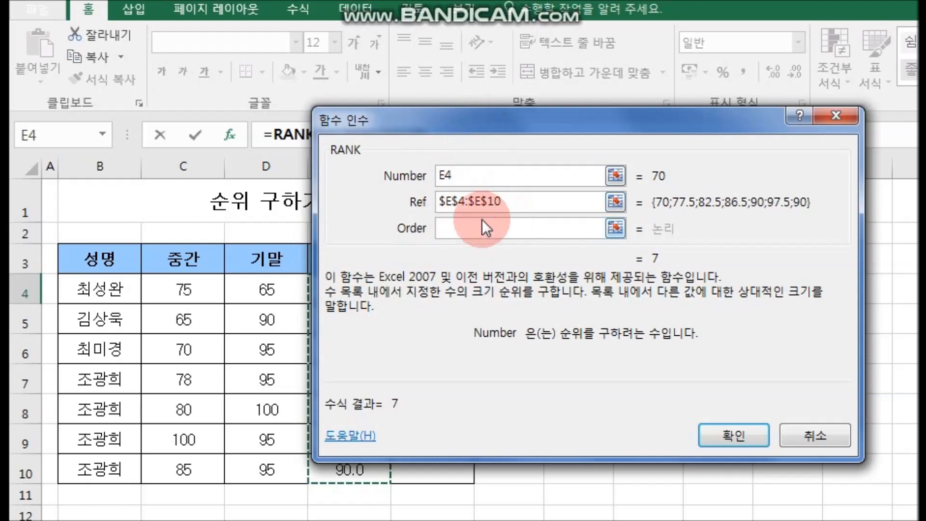
pyautogui.moveTo(601, 118); pyautogui.dragTo(652, 123)
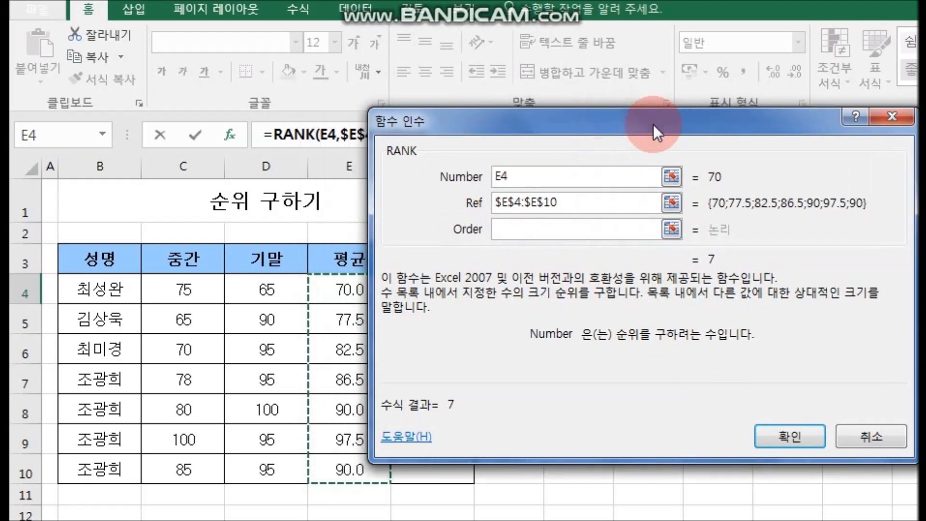
# - Accept the RANK formula in F4 and fill it down to F10
pyautogui.click(778, 435)
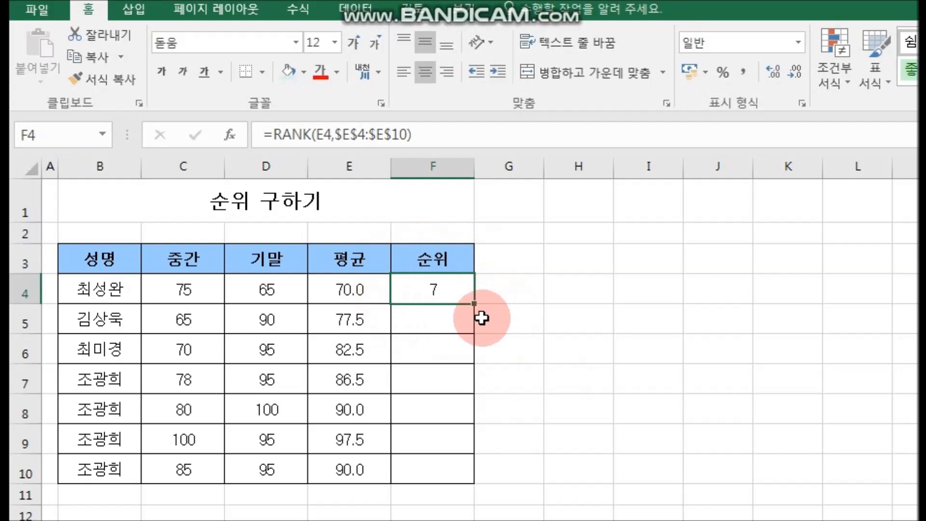
pyautogui.moveTo(474, 303); pyautogui.dragTo(474, 478)
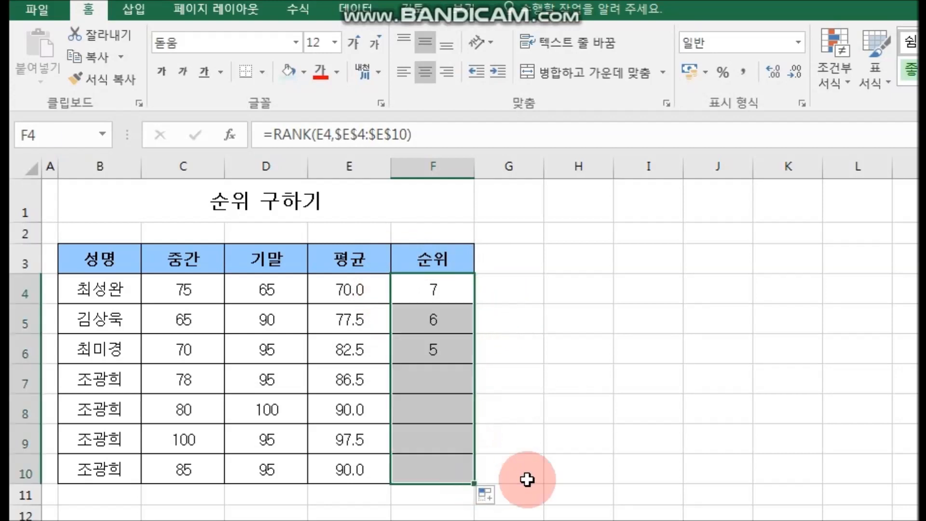
pyautogui.click(720, 462)
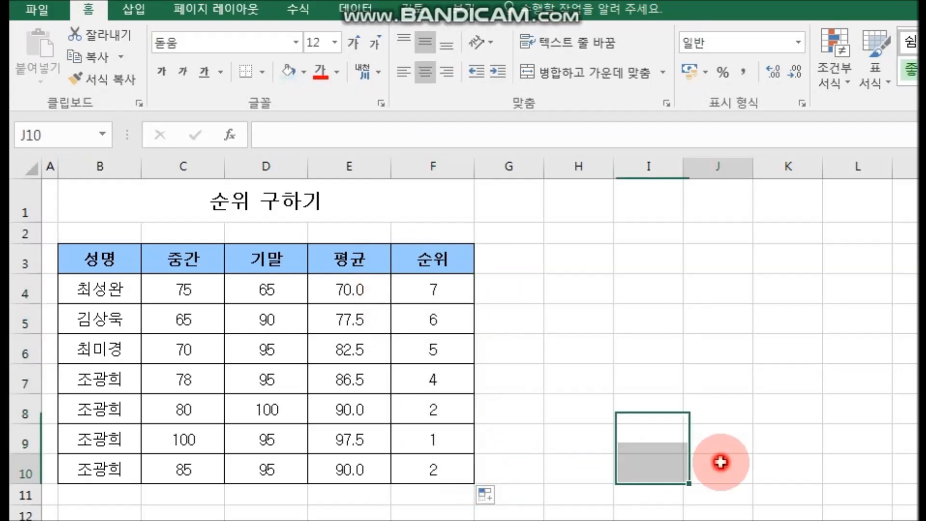
# - Compare the averages and ranks in rows 8 to 10 of the score table
pyautogui.click(368, 418)
pyautogui.click(369, 472)
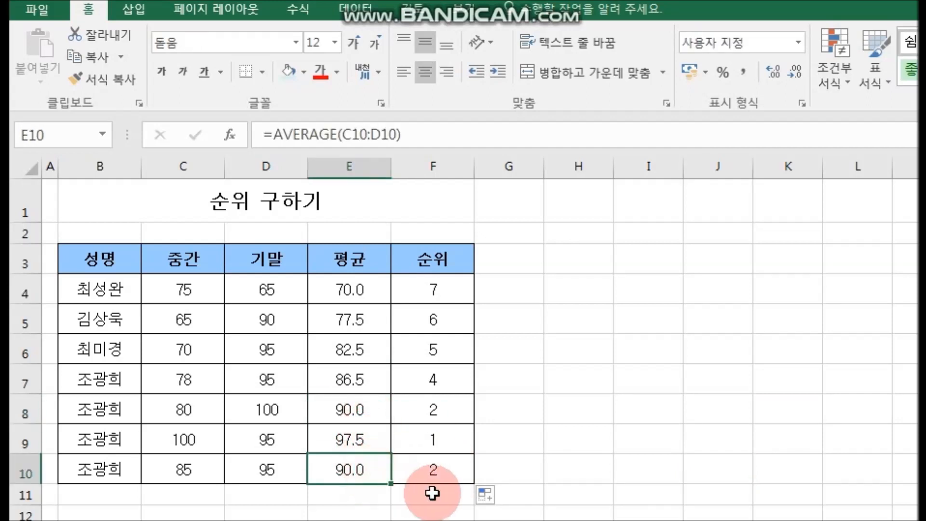
pyautogui.click(447, 409)
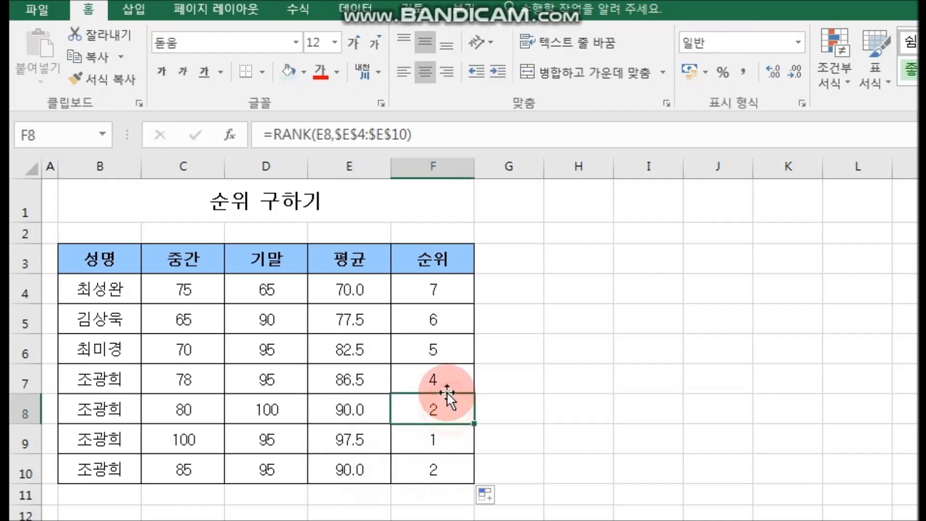
pyautogui.click(381, 443)
pyautogui.click(447, 449)
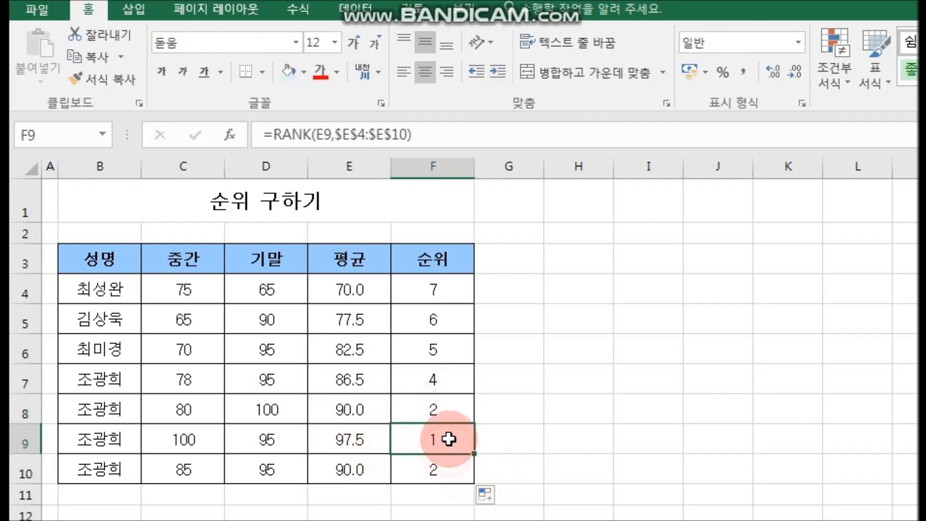
pyautogui.click(443, 468)
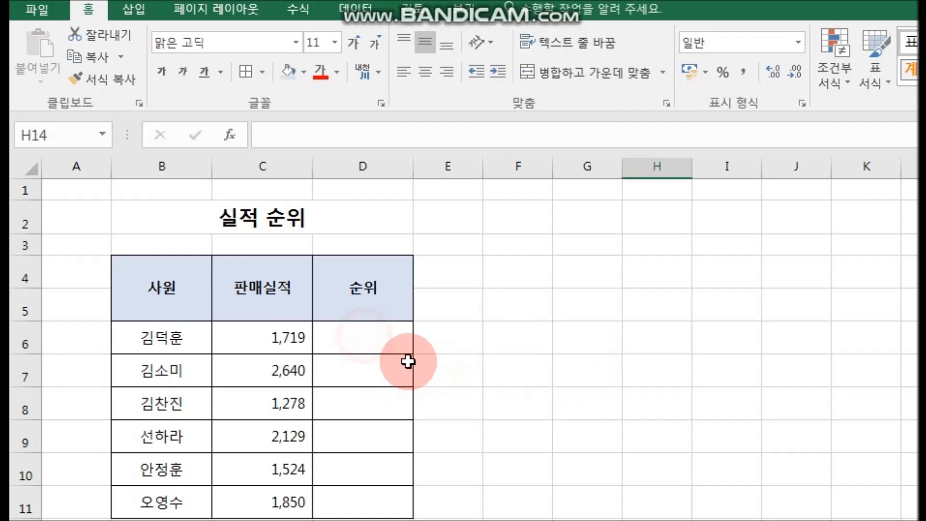
# - Insert the recently used RANK function in cell D6 of the 실적 순위 table
pyautogui.click(373, 344)
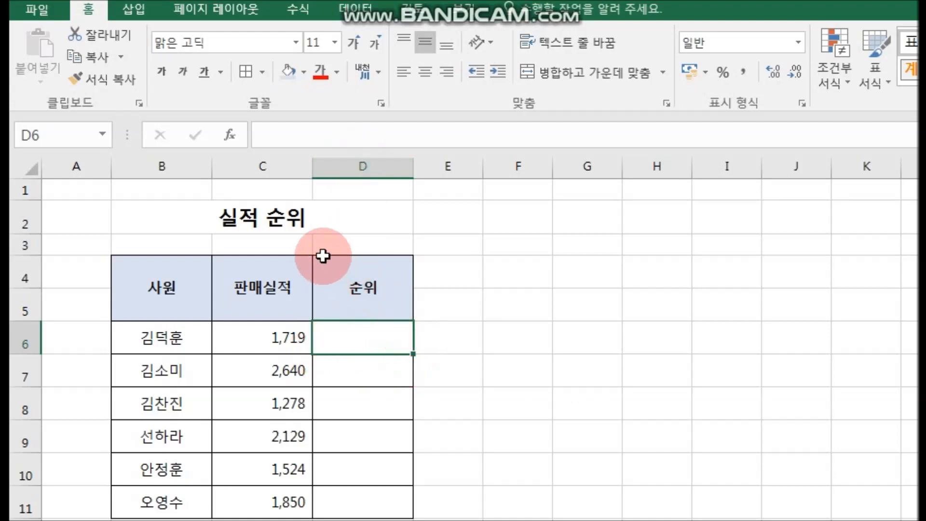
pyautogui.click(236, 137)
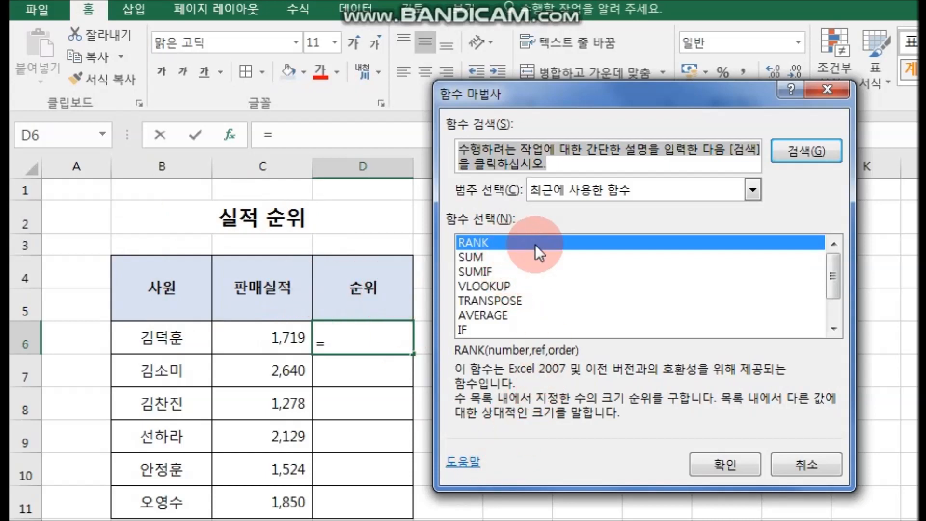
pyautogui.click(720, 462)
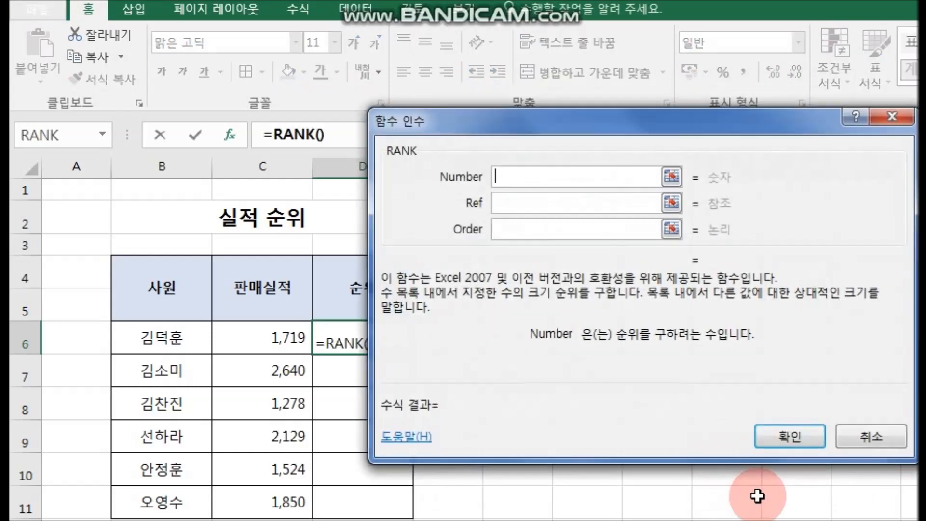
# - Set RANK's Number argument to C6 and its Ref argument to the absolute range $C$6:$C$11
pyautogui.moveTo(601, 128); pyautogui.dragTo(661, 121)
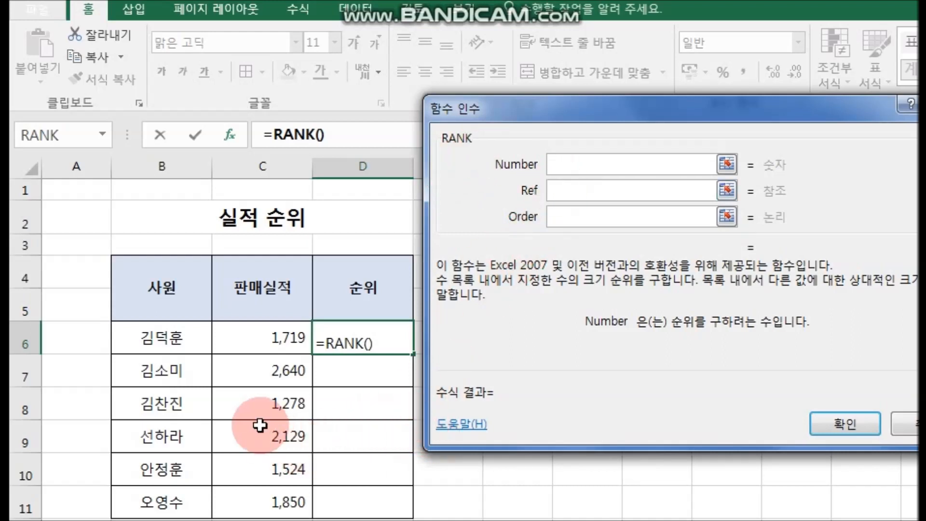
pyautogui.click(269, 337)
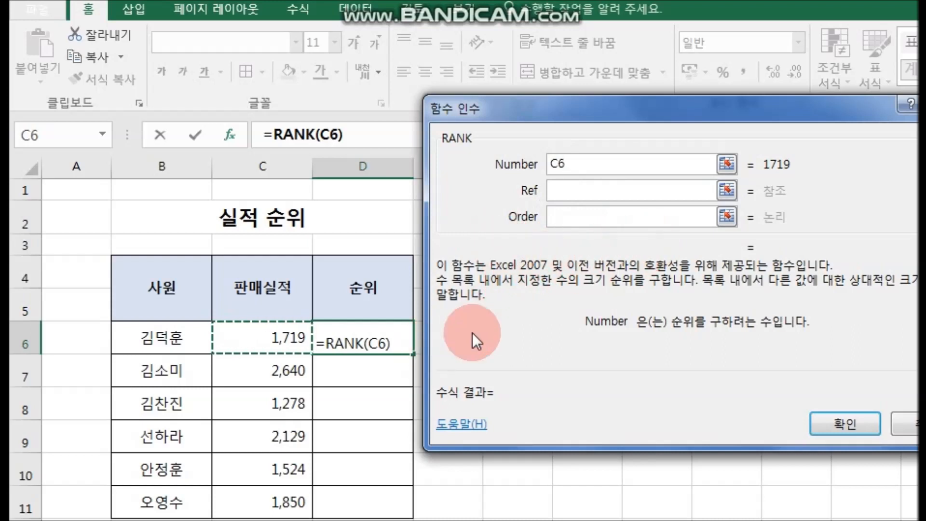
pyautogui.click(726, 191)
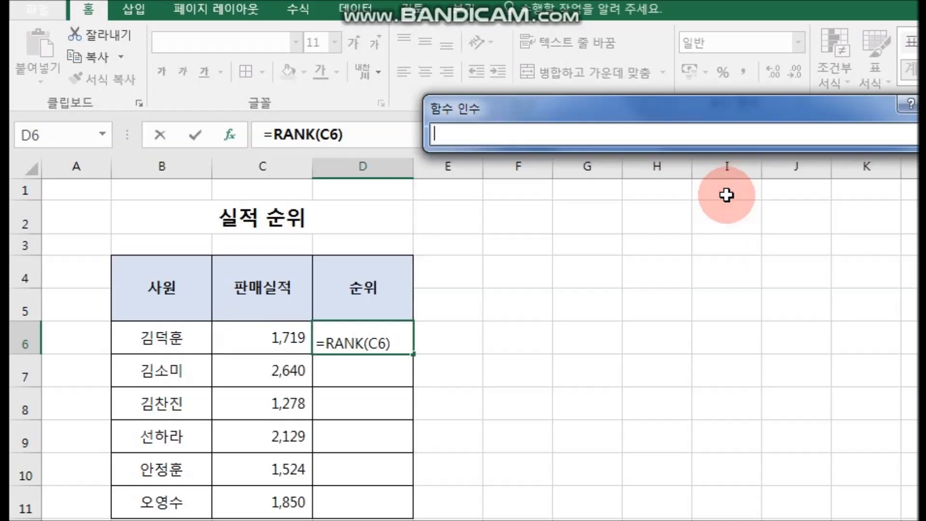
pyautogui.moveTo(268, 338); pyautogui.dragTo(280, 496)
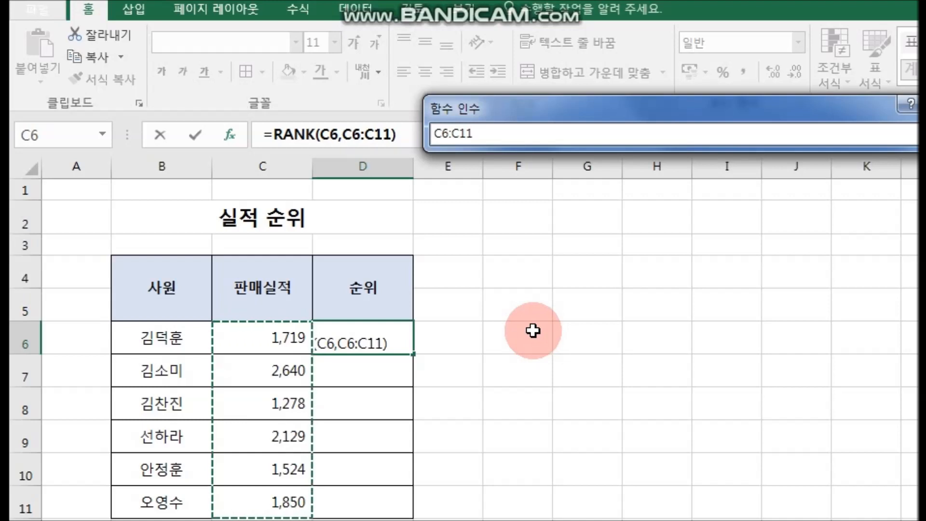
pyautogui.press('F4')
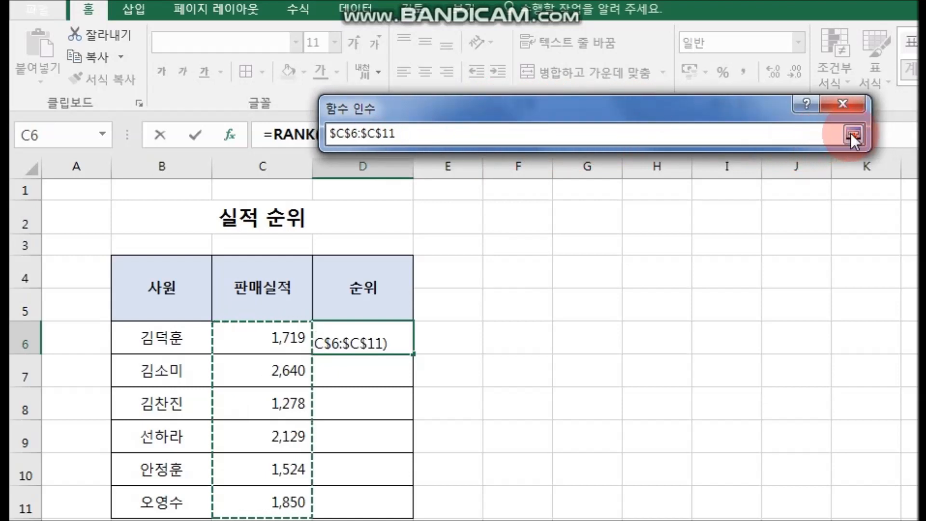
pyautogui.click(851, 135)
# - Accept the RANK formula in D6 and fill it down to D11
pyautogui.click(742, 424)
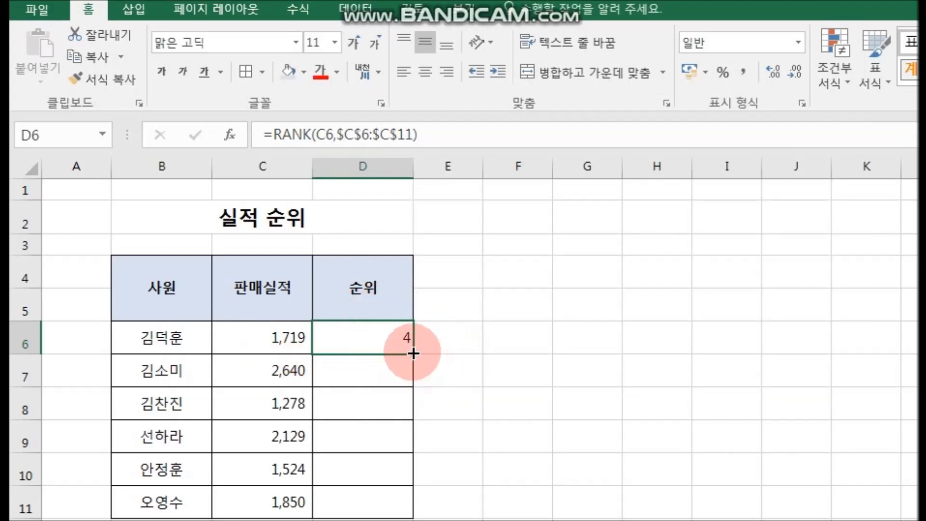
pyautogui.moveTo(412, 353); pyautogui.dragTo(398, 505)
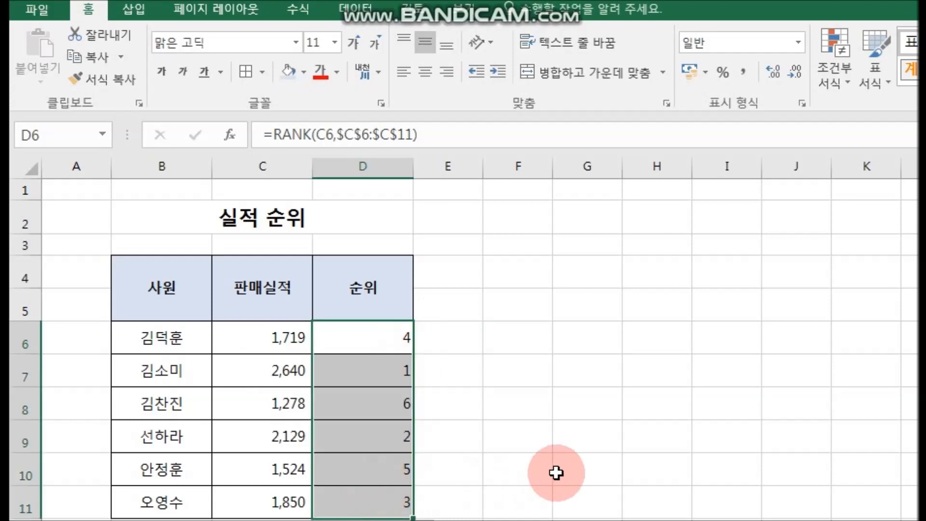